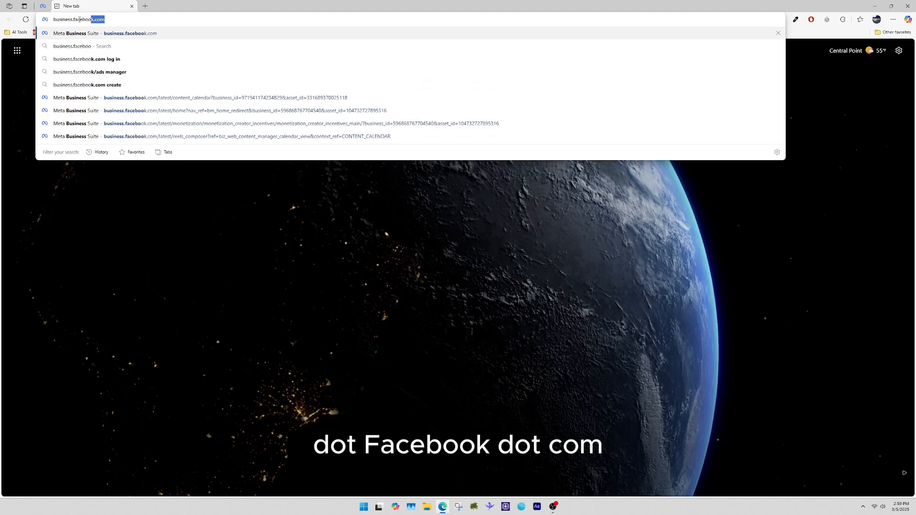
- Go to business.facebook.com, open the Planner and start a new reel for Wednesday, March 5
{"action": "key", "text": "Return"}
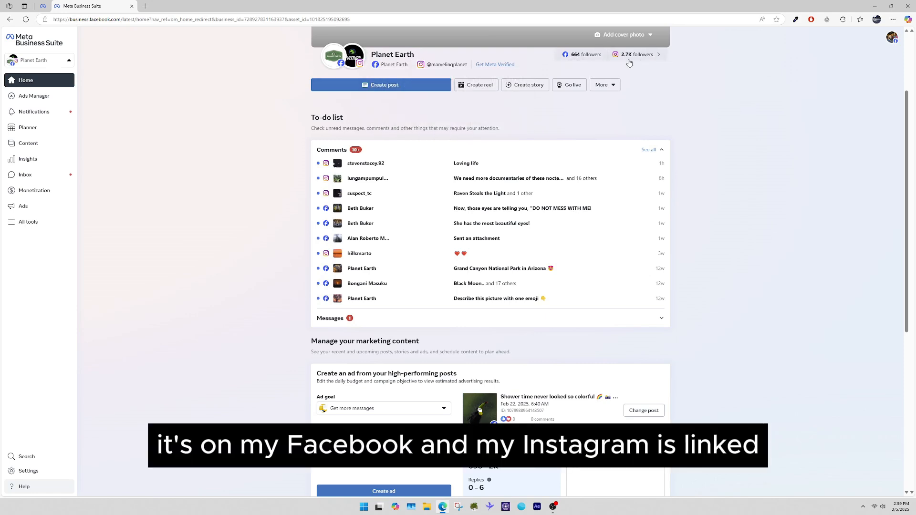
{"action": "left_click", "coordinate": [27, 129]}
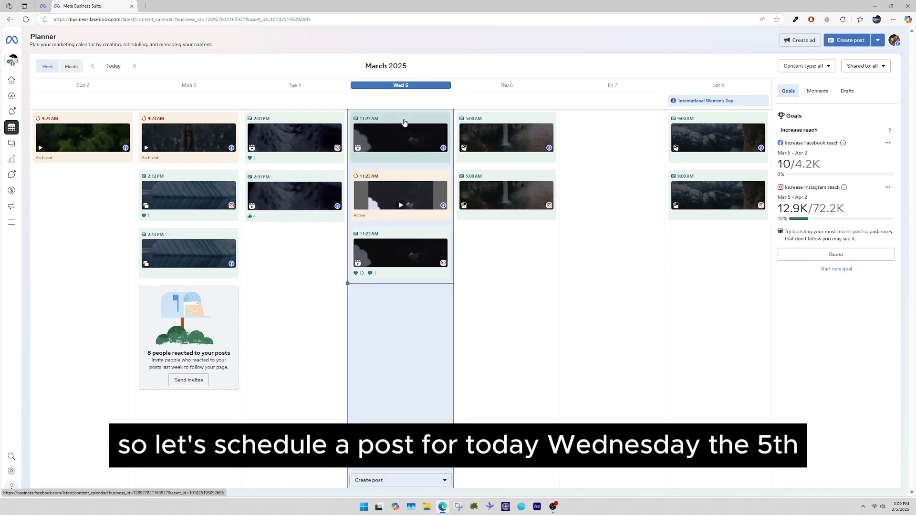
{"action": "left_click", "coordinate": [442, 480]}
{"action": "left_click", "coordinate": [375, 435]}
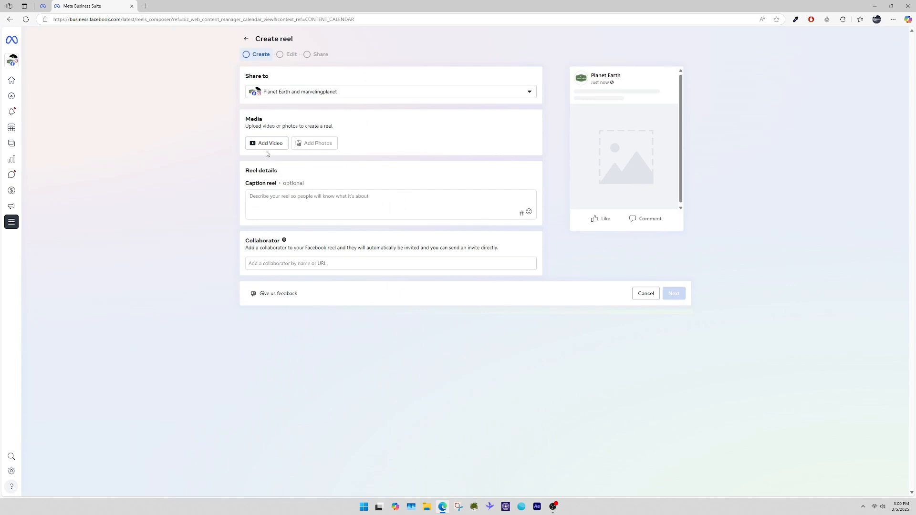
- Upload the first video in the earth folder as the reel's media
{"action": "left_click", "coordinate": [265, 145]}
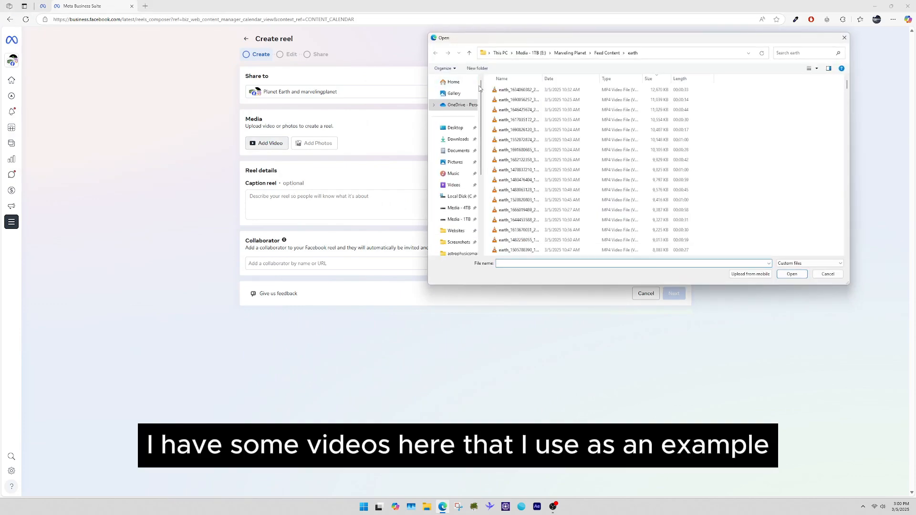
{"action": "left_click", "coordinate": [519, 91]}
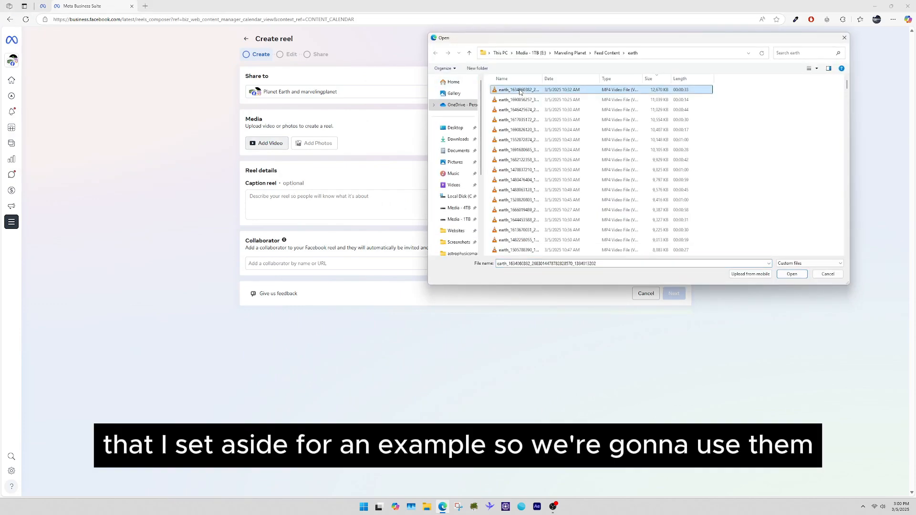
{"action": "left_click", "coordinate": [791, 275]}
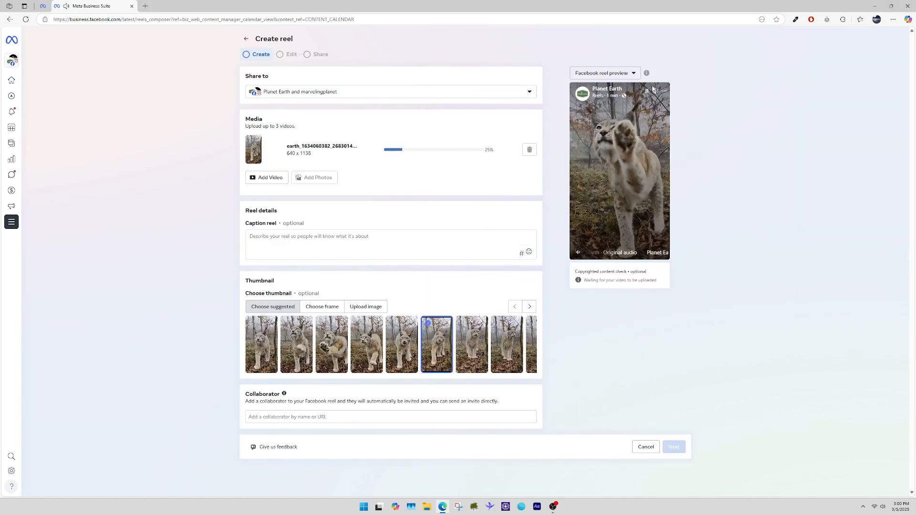
- Add the recently used hashtags #nature, #planetearth, #wildanimal, #wildanimals and #wildlifeig to the reel's caption
{"action": "left_click", "coordinate": [521, 254]}
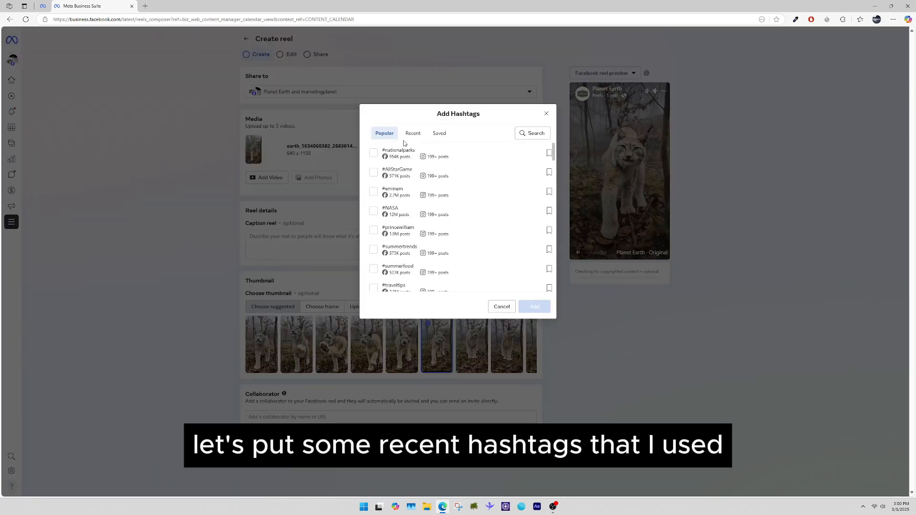
{"action": "left_click", "coordinate": [412, 133]}
{"action": "left_click", "coordinate": [375, 152]}
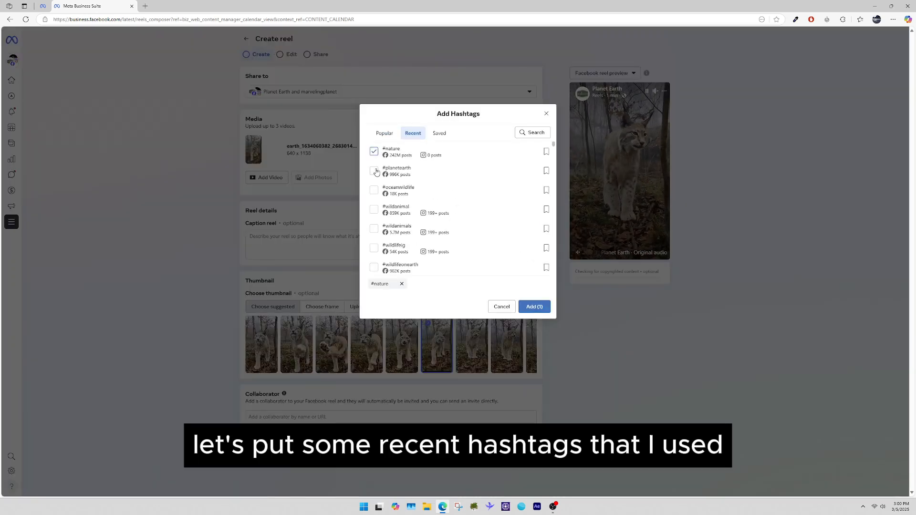
{"action": "left_click", "coordinate": [374, 171]}
{"action": "left_click", "coordinate": [373, 210]}
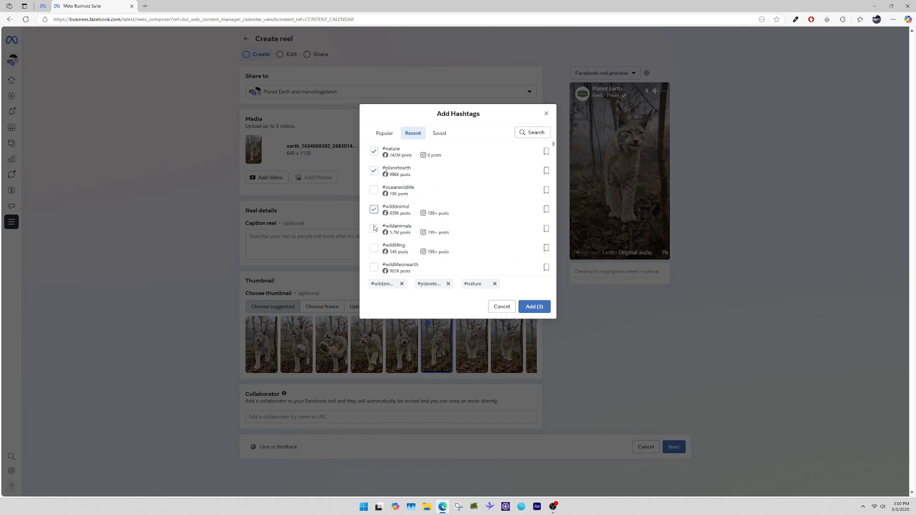
{"action": "left_click", "coordinate": [374, 230]}
{"action": "left_click", "coordinate": [374, 248]}
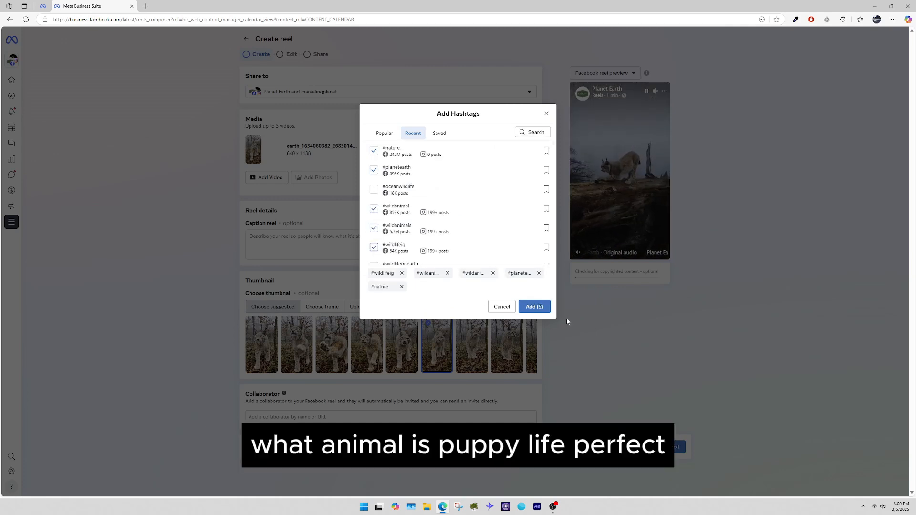
{"action": "left_click", "coordinate": [534, 305]}
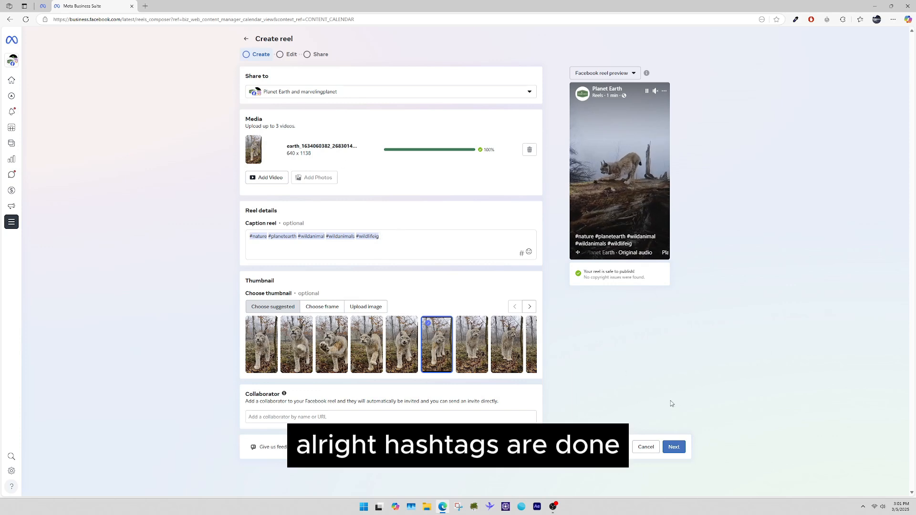
- Proceed to the sharing stage without editing the reel and choose to schedule it instead of sharing now
{"action": "left_click", "coordinate": [674, 446]}
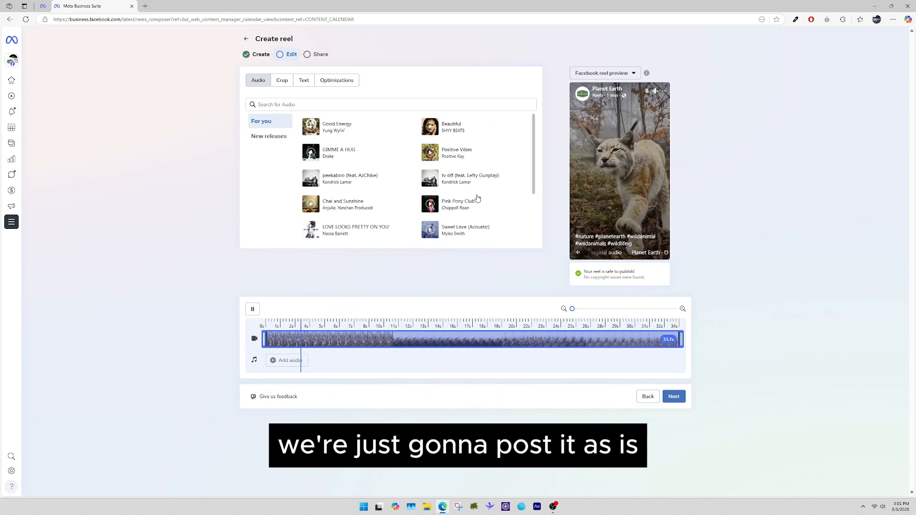
{"action": "left_click", "coordinate": [673, 397]}
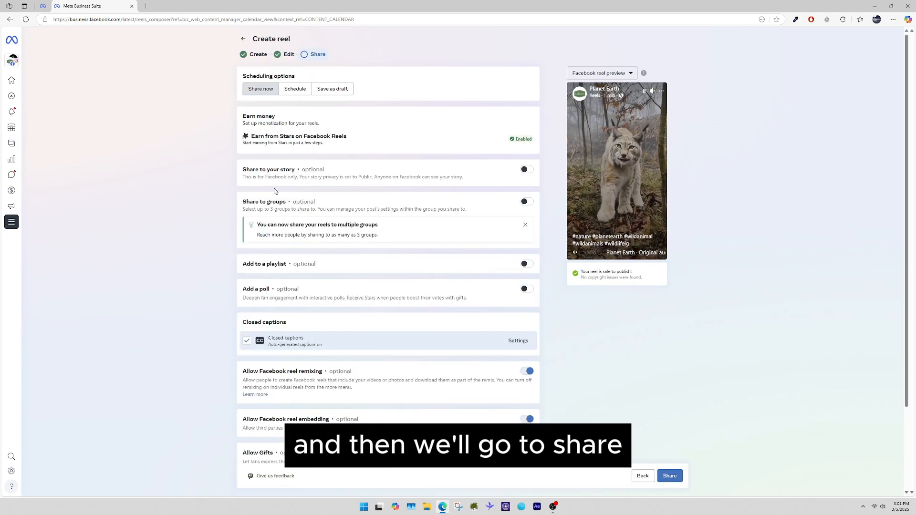
{"action": "left_click", "coordinate": [296, 89]}
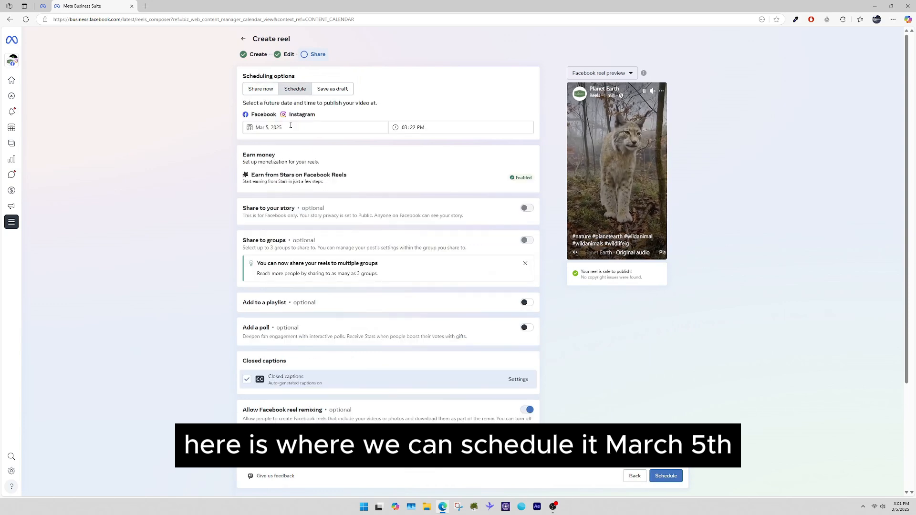
- Review the date, time and sharing options, and schedule the reel for Mar 5, 2025 at 03:22 PM
{"action": "left_click", "coordinate": [418, 127]}
{"action": "left_click", "coordinate": [413, 128]}
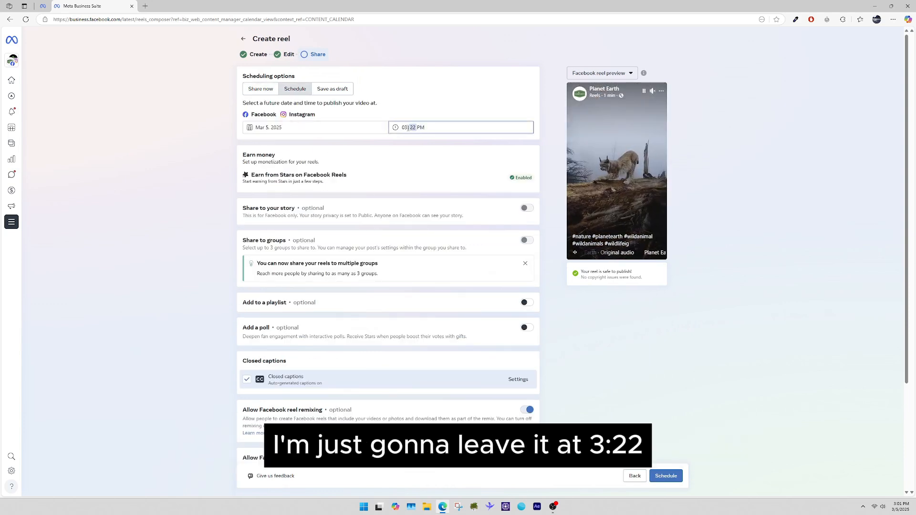
{"action": "left_click", "coordinate": [404, 127]}
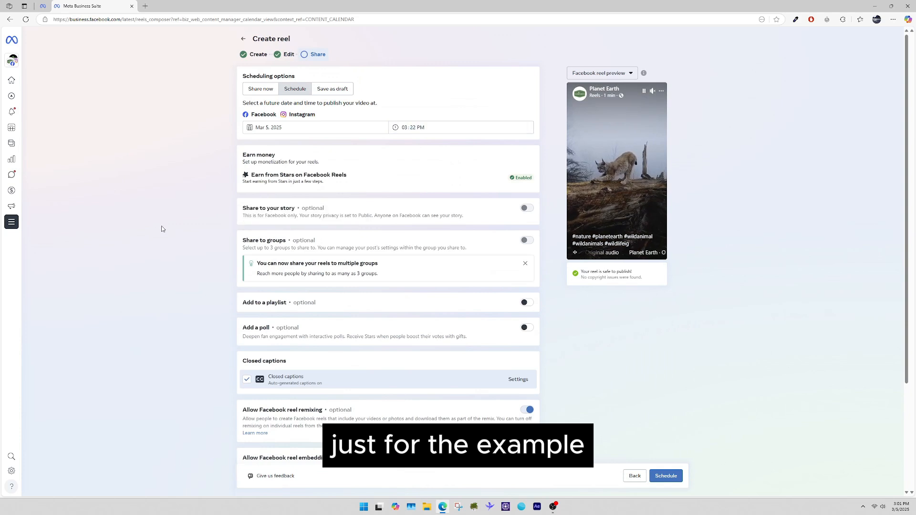
{"action": "left_click", "coordinate": [285, 126]}
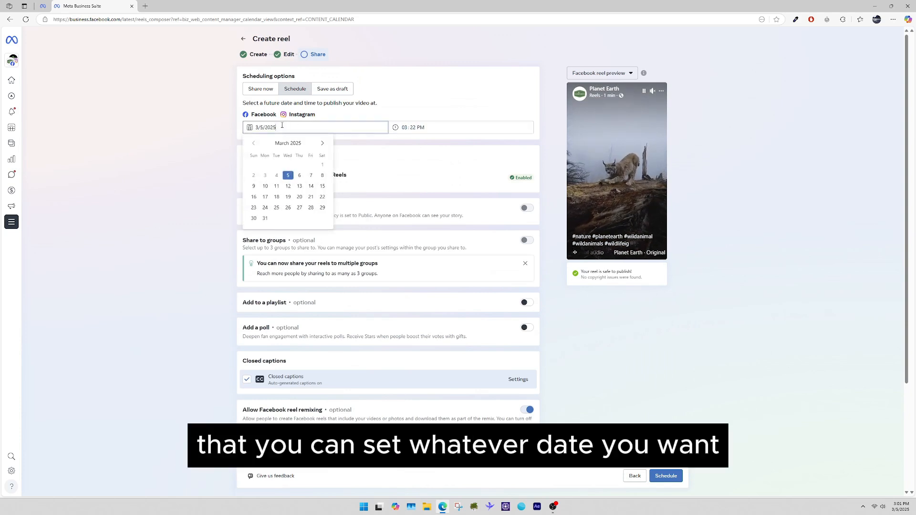
{"action": "left_click", "coordinate": [421, 127]}
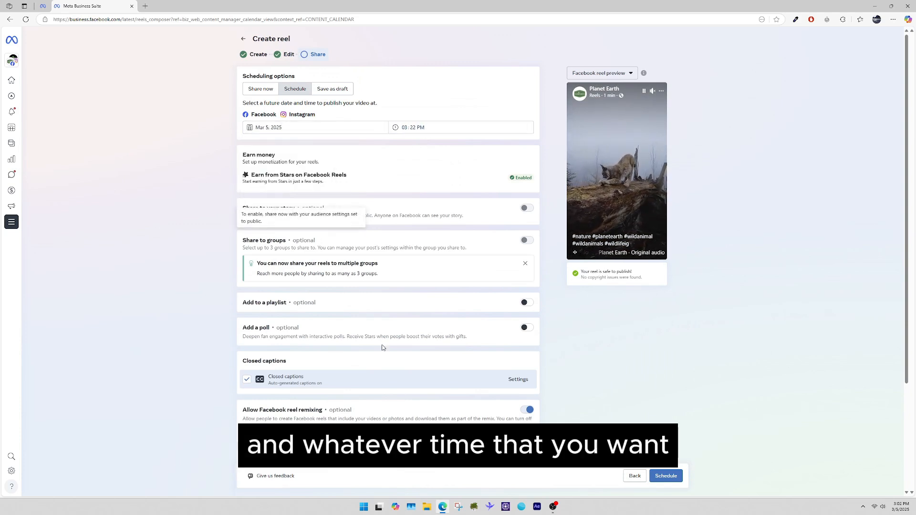
{"action": "scroll", "coordinate": [367, 329], "scroll_direction": "down", "scroll_amount": 3}
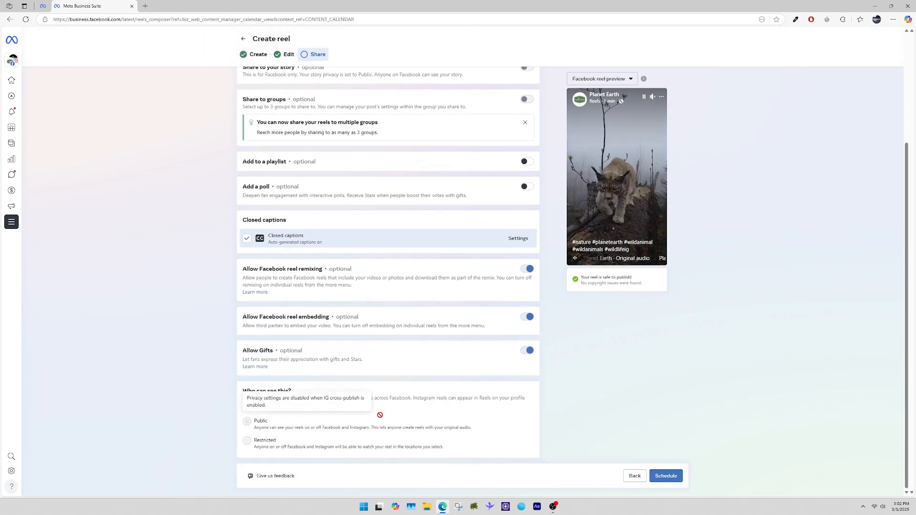
{"action": "left_click", "coordinate": [667, 475]}
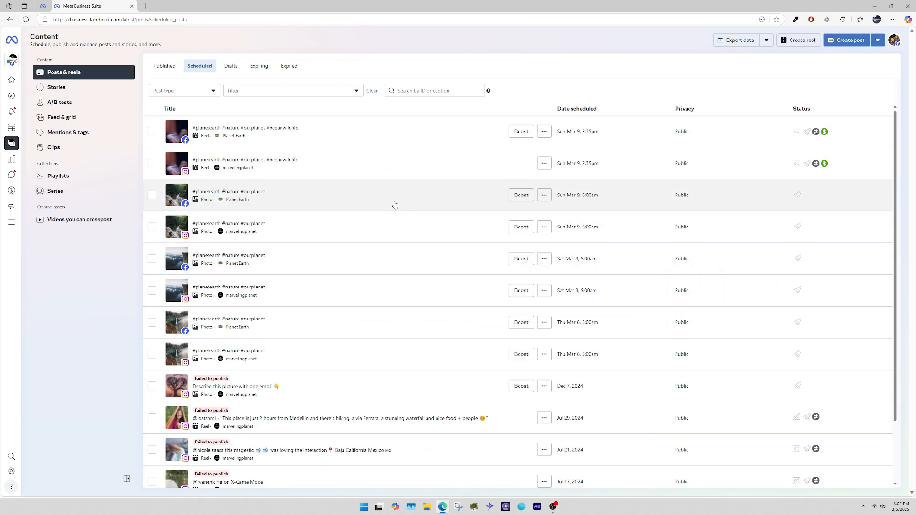
- Review the scheduled content list, then examine the Planner's current week and the week of March 9 for suggested active times
{"action": "mouse_move", "coordinate": [13, 129]}
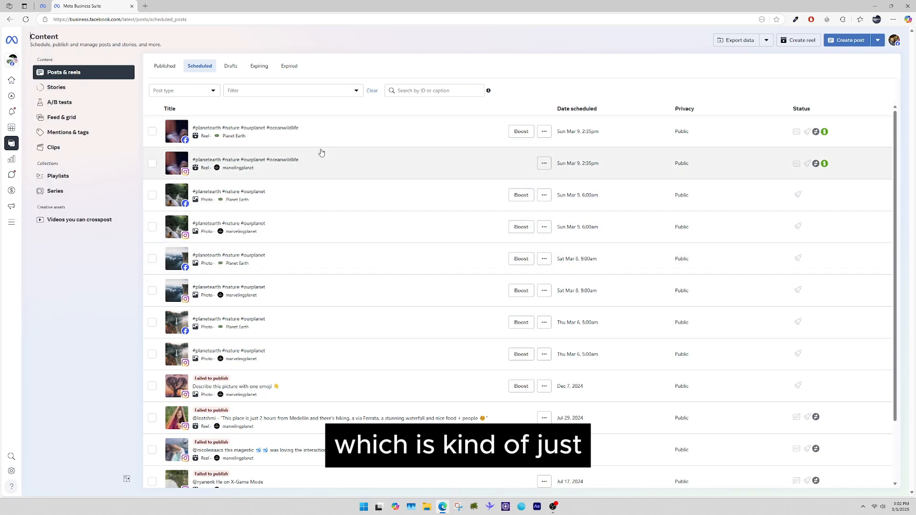
{"action": "scroll", "coordinate": [314, 281], "scroll_direction": "down", "scroll_amount": 2}
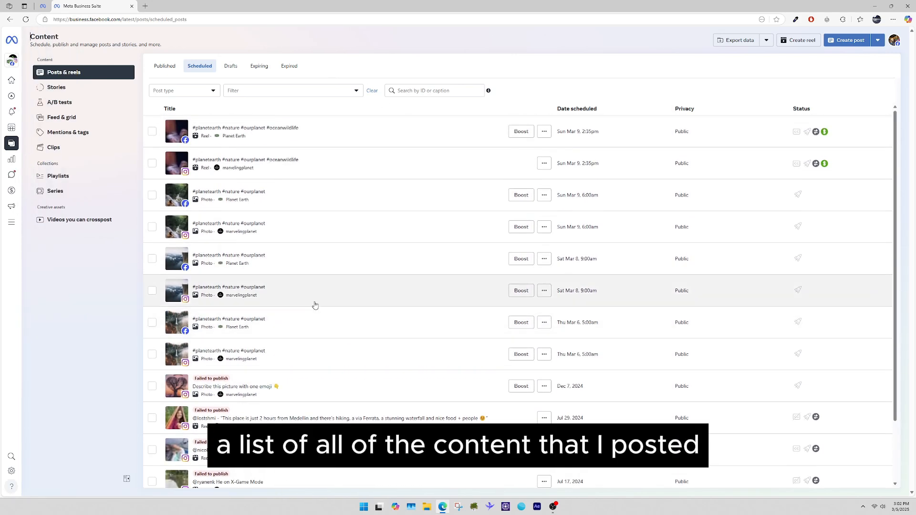
{"action": "left_click", "coordinate": [13, 128]}
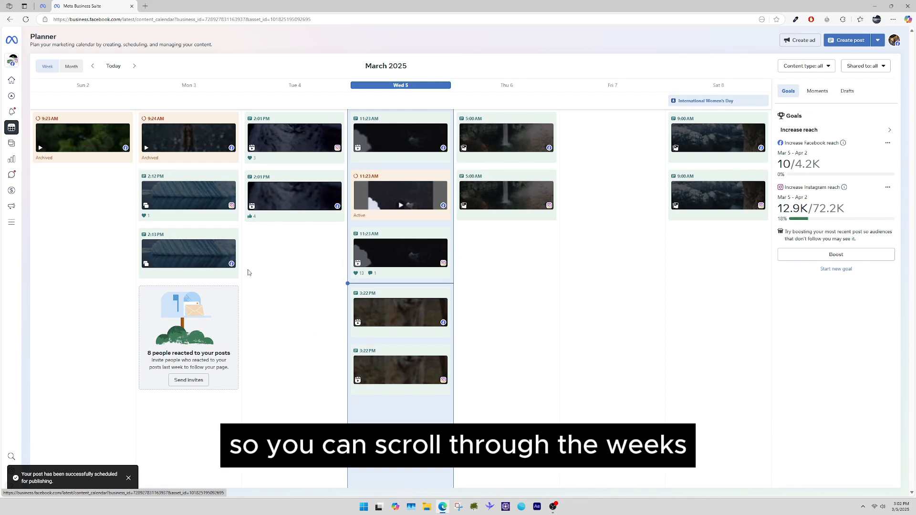
{"action": "left_click", "coordinate": [134, 66]}
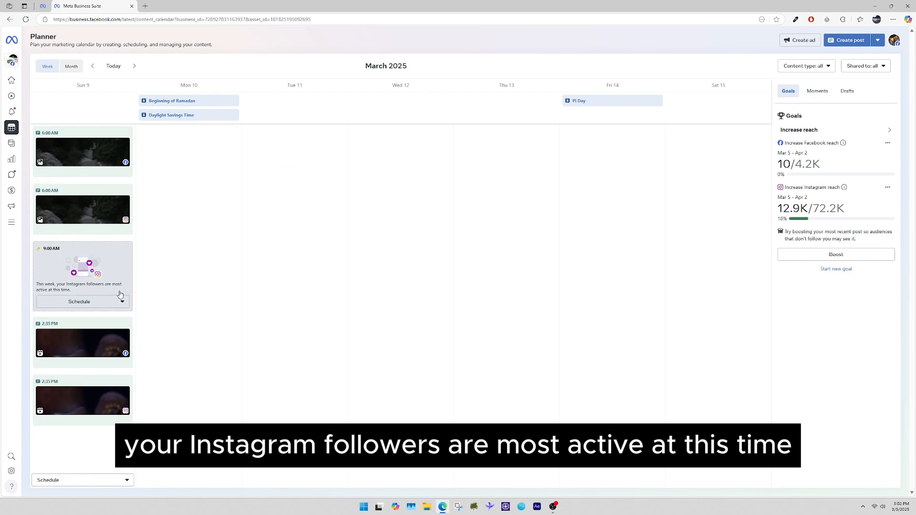
{"action": "left_click", "coordinate": [133, 67]}
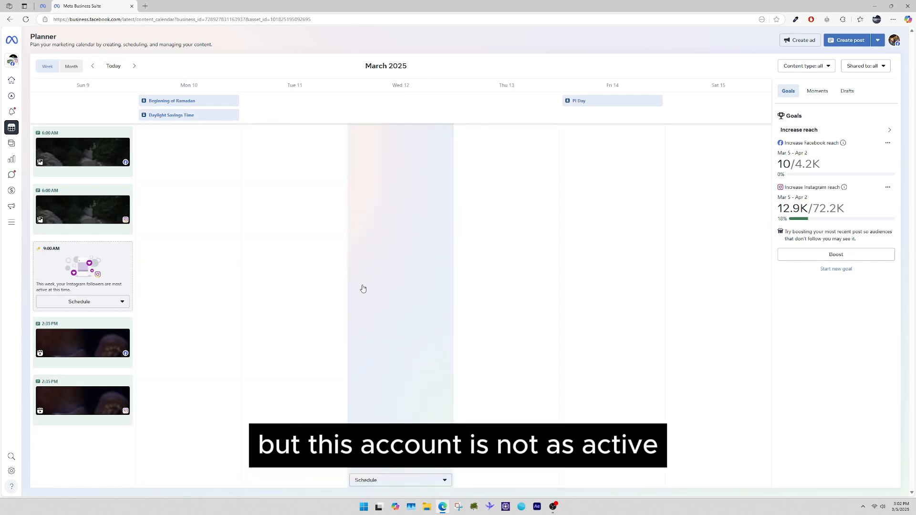
{"action": "left_click", "coordinate": [92, 70]}
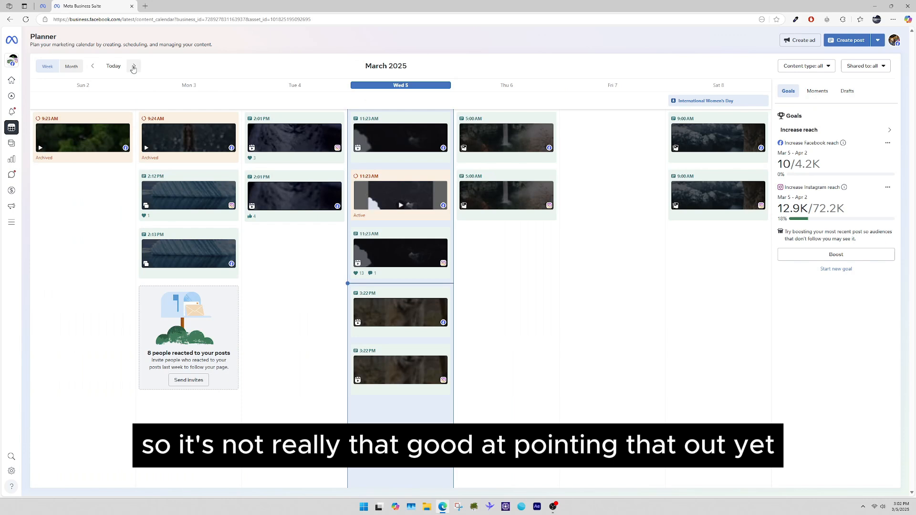
{"action": "left_click", "coordinate": [134, 67]}
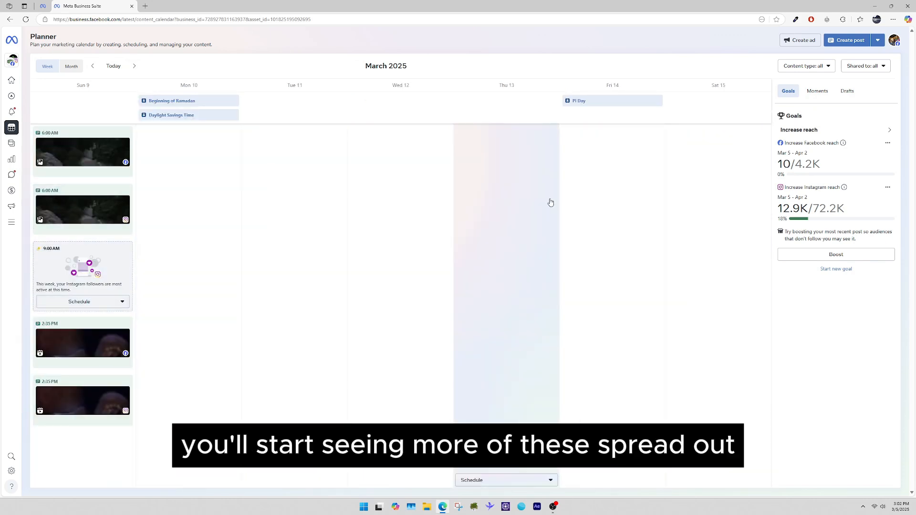
- Start a post from the suggested Sunday 9 slot, saving Mar 9, 2025 at 09:00 AM for Facebook and Instagram
{"action": "left_click", "coordinate": [76, 302]}
{"action": "left_click", "coordinate": [80, 320]}
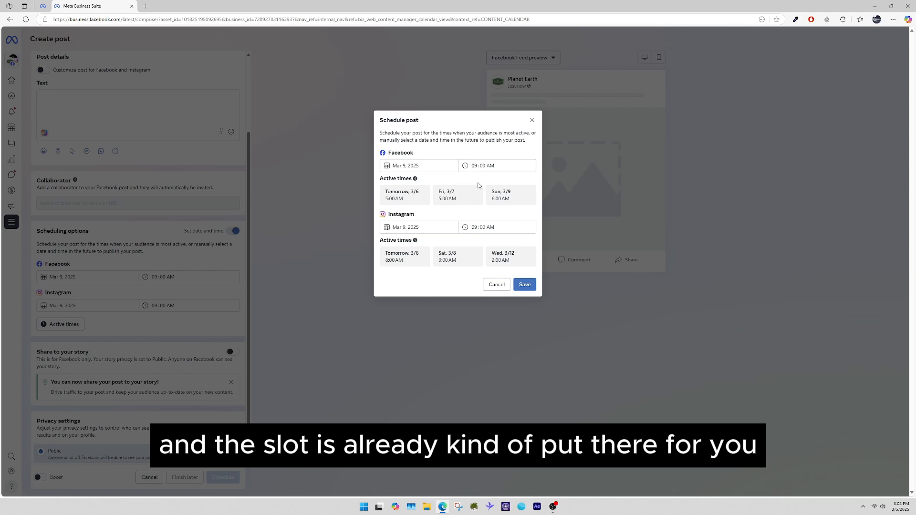
{"action": "left_click", "coordinate": [524, 284]}
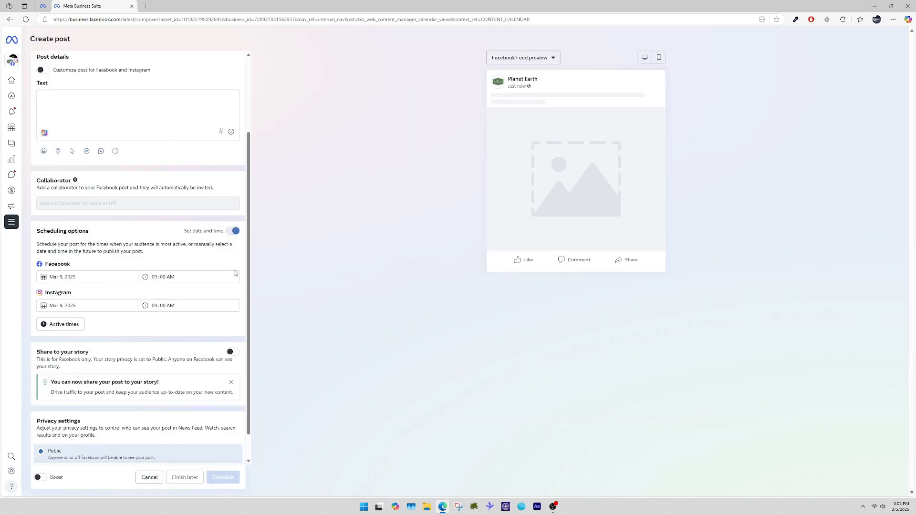
- Delete the waterfall photo from the earth folder and add the mountain lake photo to the post
{"action": "scroll", "coordinate": [234, 273], "scroll_direction": "up", "scroll_amount": 2}
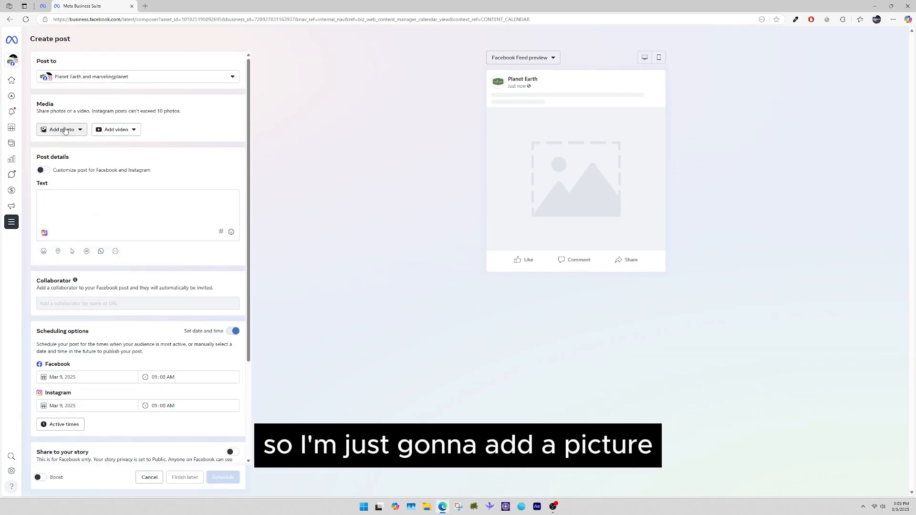
{"action": "left_click", "coordinate": [81, 129]}
{"action": "left_click", "coordinate": [84, 148]}
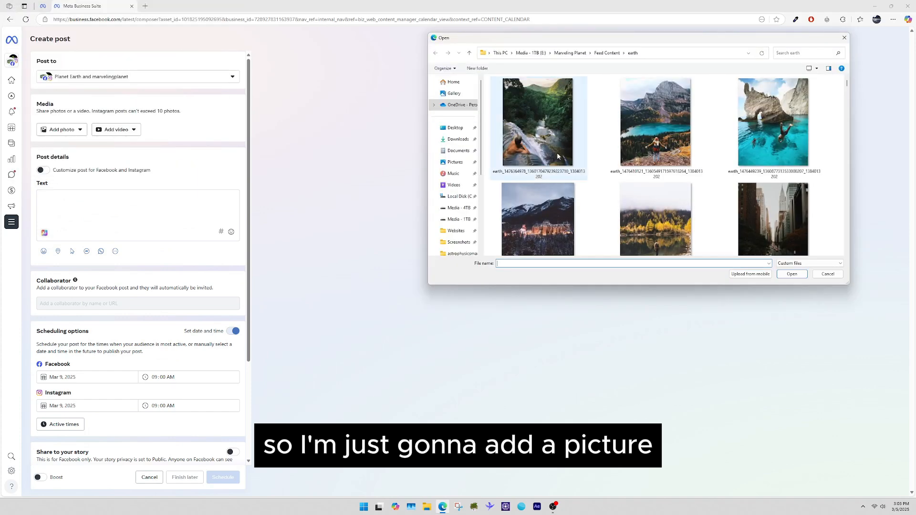
{"action": "left_click", "coordinate": [539, 144]}
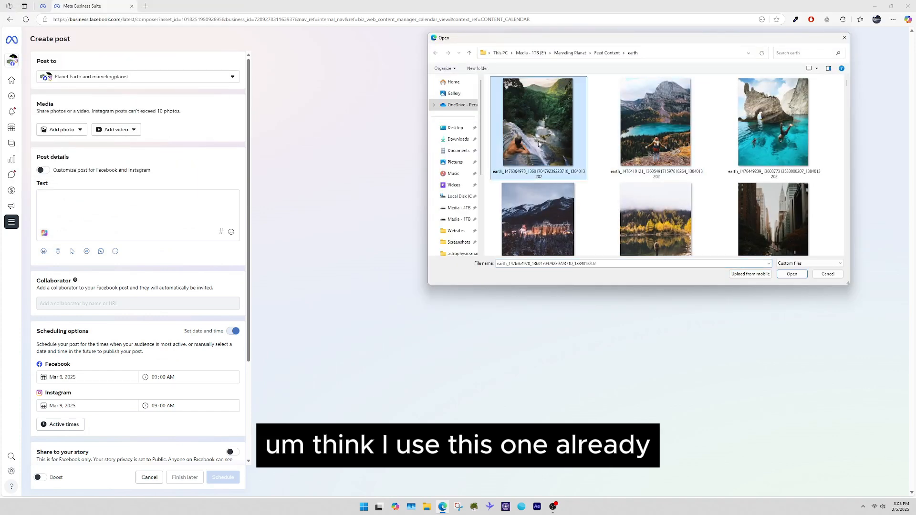
{"action": "key", "text": "Delete"}
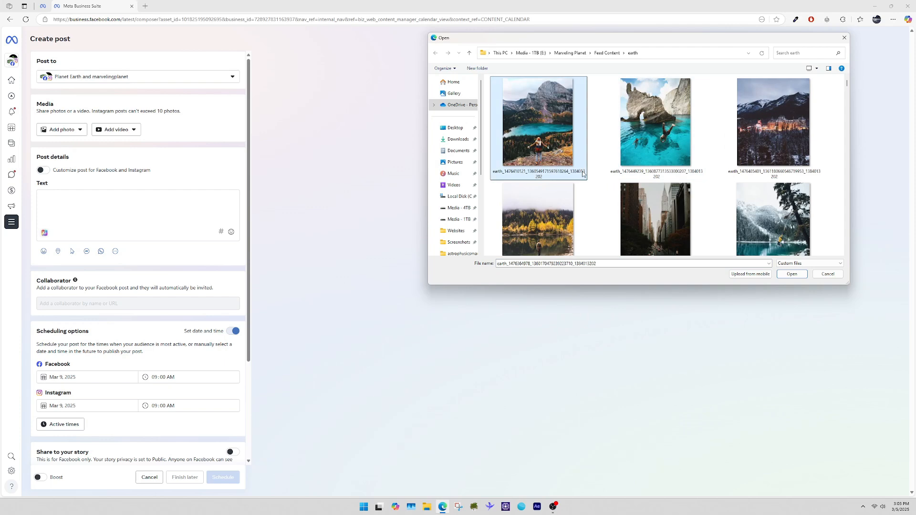
{"action": "left_click", "coordinate": [792, 274]}
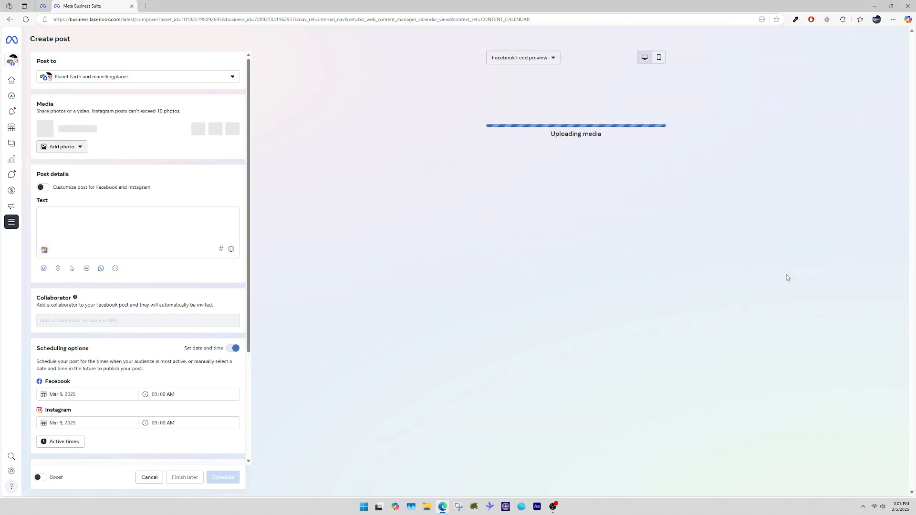
- Add the recent hashtags #nature, #planetearth and #natureisawesome to the post's text
{"action": "left_click", "coordinate": [94, 223]}
{"action": "left_click", "coordinate": [222, 256]}
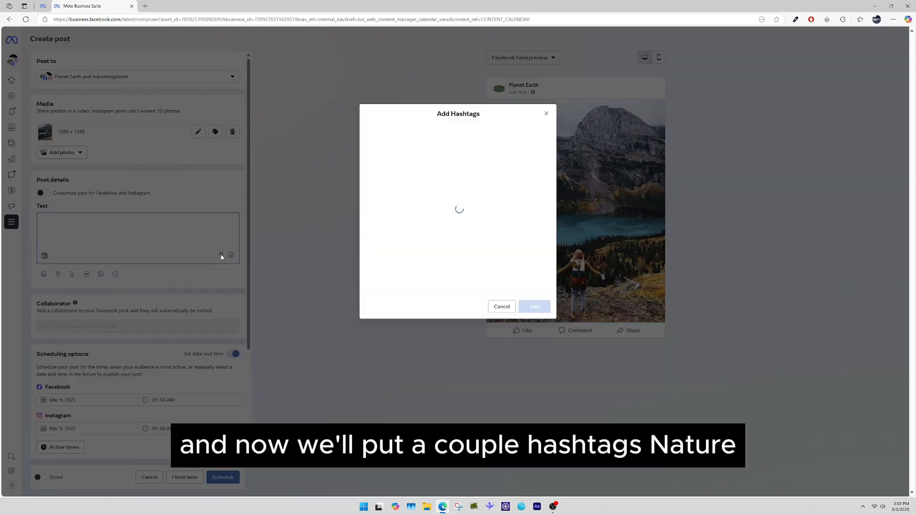
{"action": "left_click", "coordinate": [413, 133]}
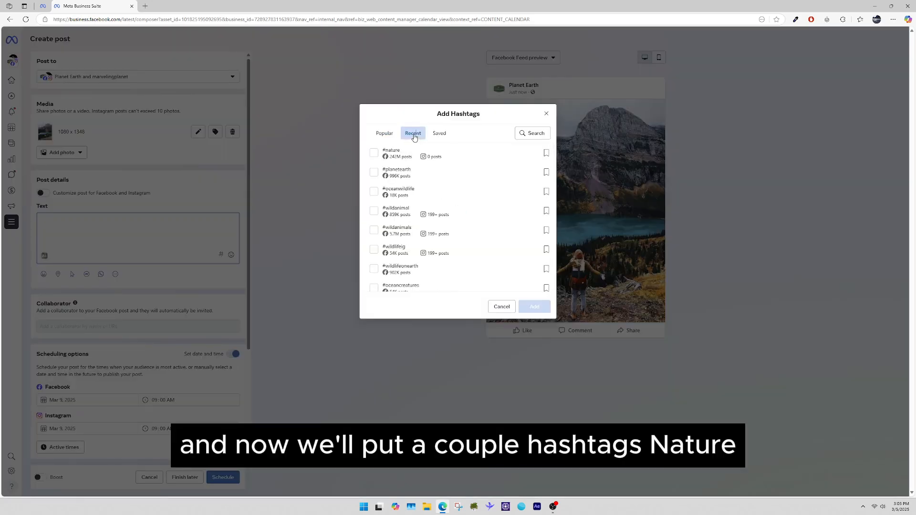
{"action": "left_click", "coordinate": [373, 151]}
{"action": "left_click", "coordinate": [374, 170]}
{"action": "scroll", "coordinate": [377, 239], "scroll_direction": "down", "scroll_amount": 3}
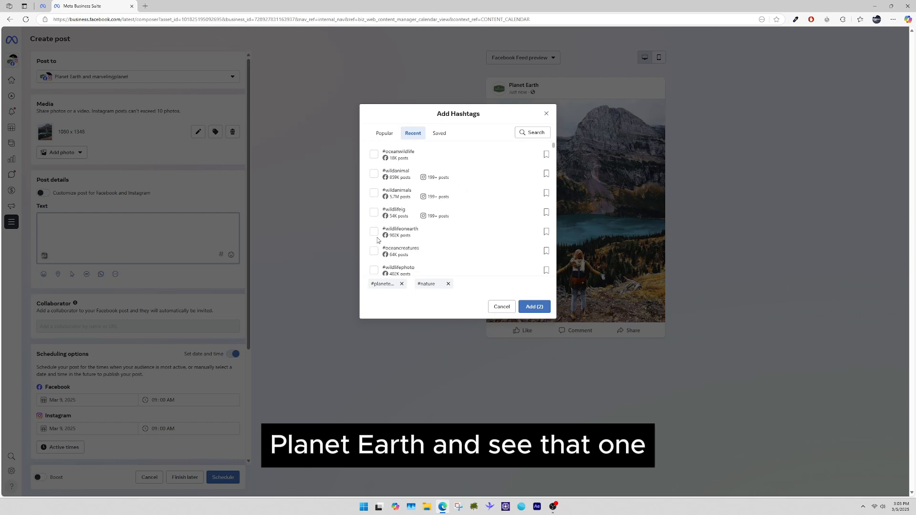
{"action": "scroll", "coordinate": [377, 240], "scroll_direction": "down", "scroll_amount": 4}
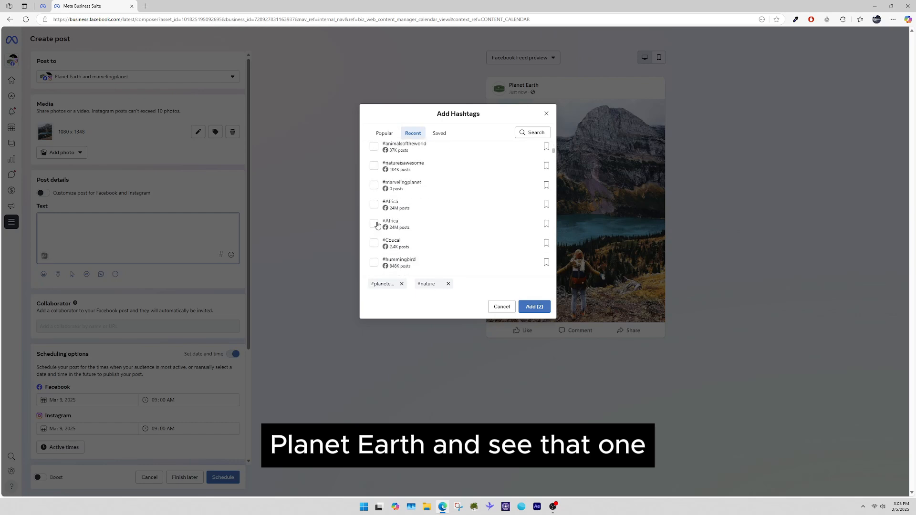
{"action": "left_click", "coordinate": [373, 169]}
{"action": "left_click", "coordinate": [535, 306]}
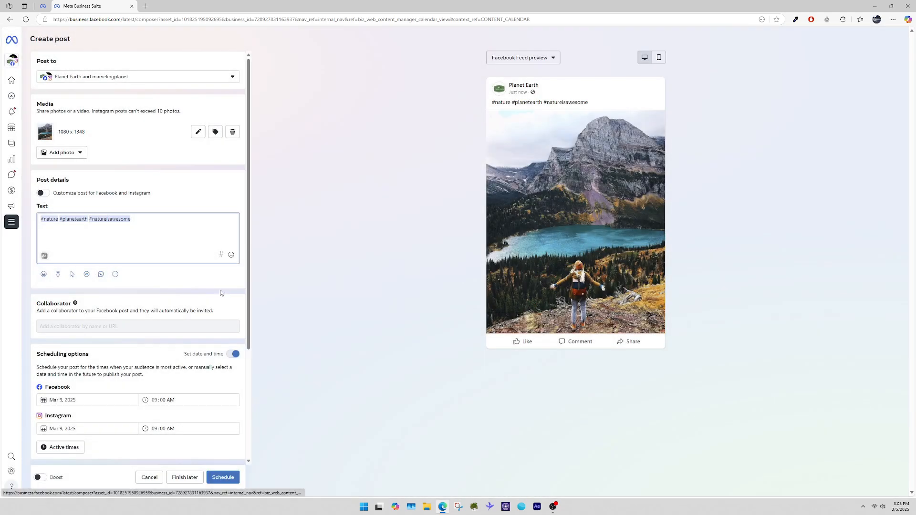
- Enable sharing the post to the Facebook story and review the sharing frequency options, keeping Share once
{"action": "scroll", "coordinate": [146, 347], "scroll_direction": "down", "scroll_amount": 3}
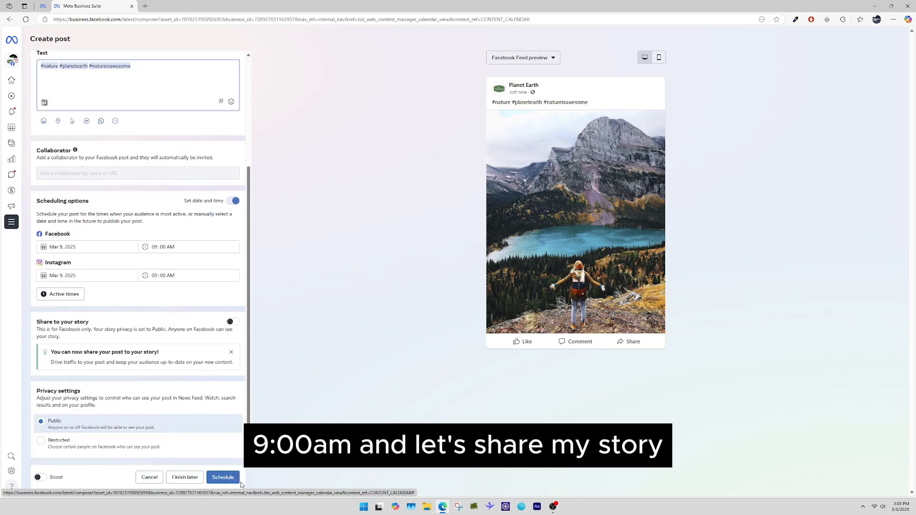
{"action": "left_click", "coordinate": [232, 324]}
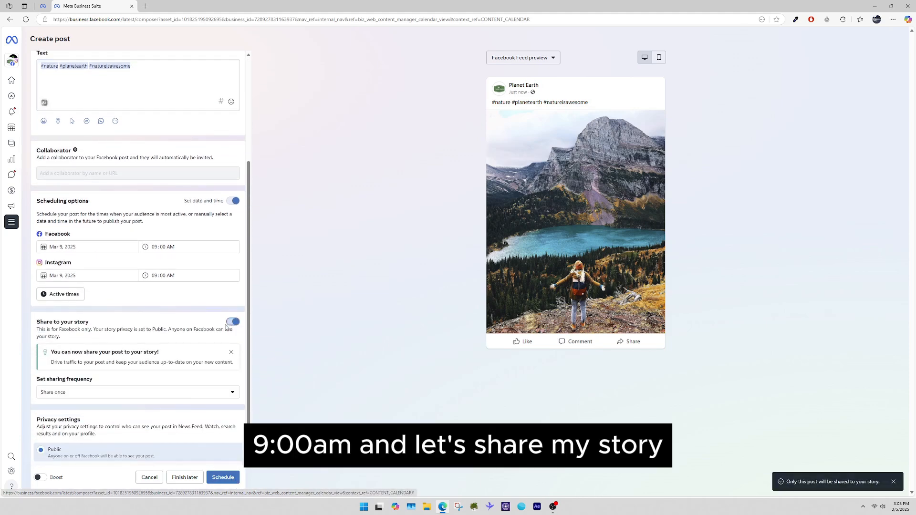
{"action": "scroll", "coordinate": [206, 276], "scroll_direction": "down", "scroll_amount": 1}
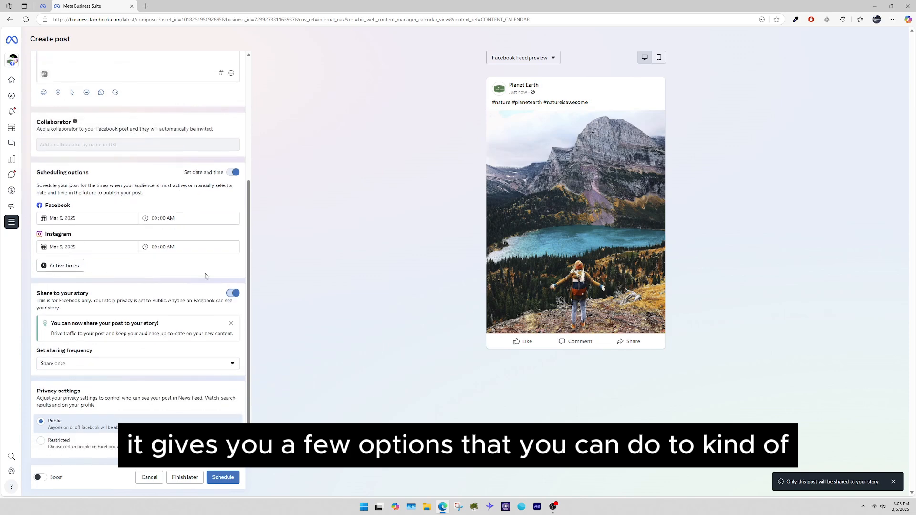
{"action": "left_click", "coordinate": [80, 363]}
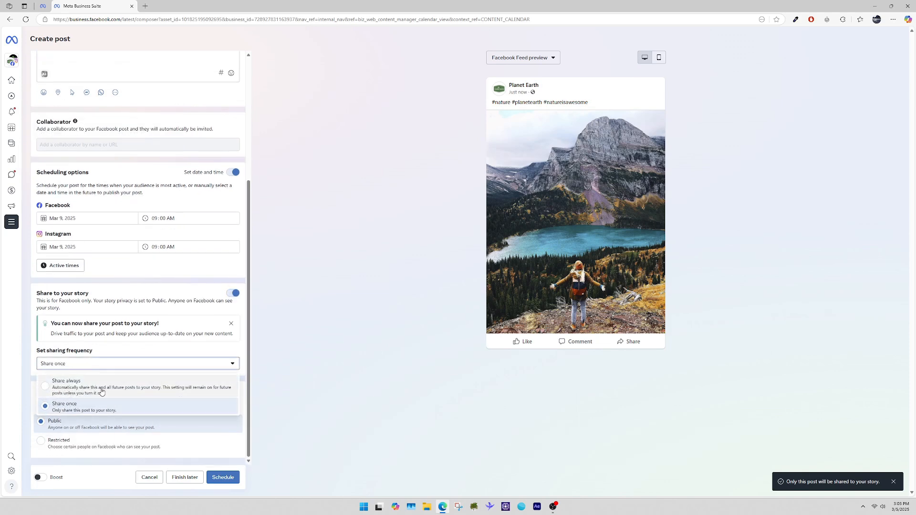
{"action": "left_click", "coordinate": [109, 355]}
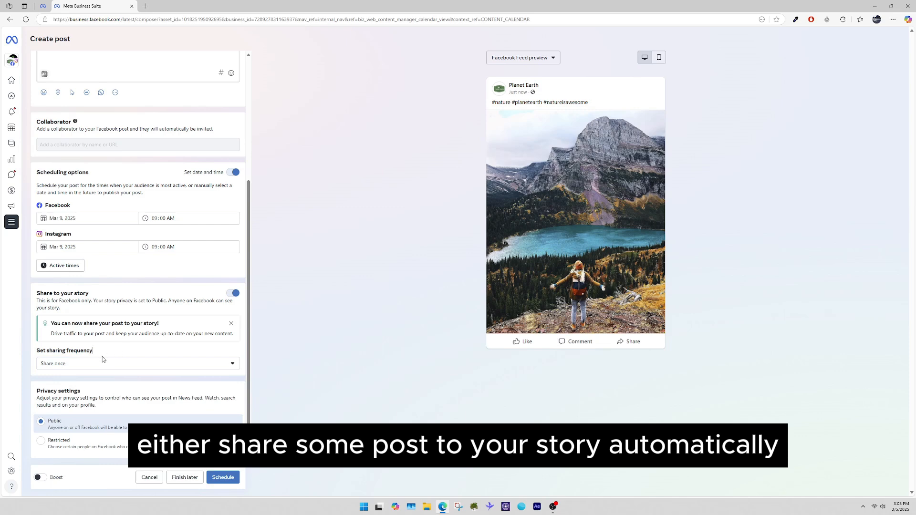
- Examine the post's available destinations, including Facebook groups, and check the scheduling options
{"action": "scroll", "coordinate": [103, 360], "scroll_direction": "up", "scroll_amount": 5}
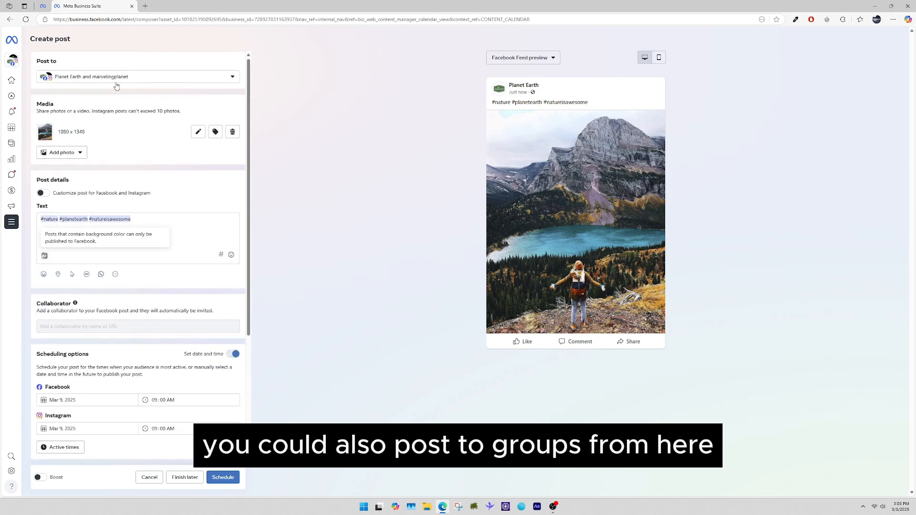
{"action": "left_click", "coordinate": [116, 80]}
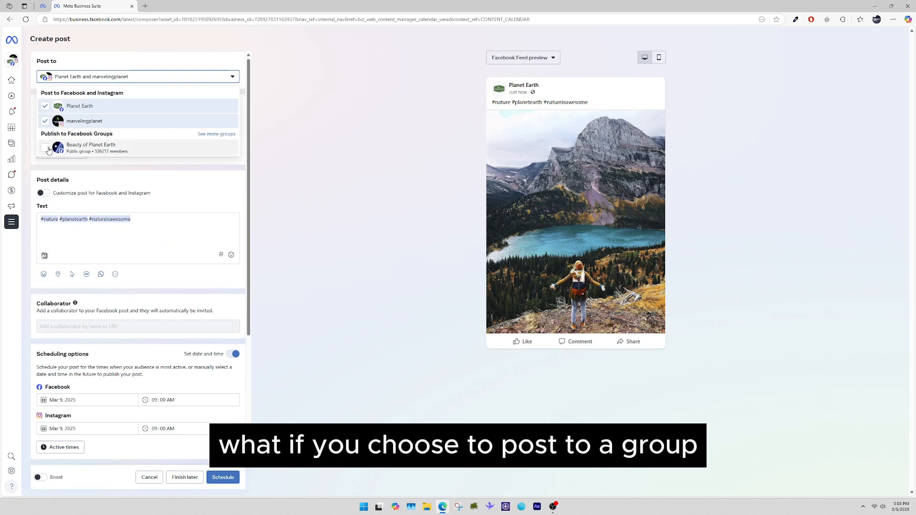
{"action": "left_click", "coordinate": [190, 176]}
{"action": "scroll", "coordinate": [190, 286], "scroll_direction": "down", "scroll_amount": 3}
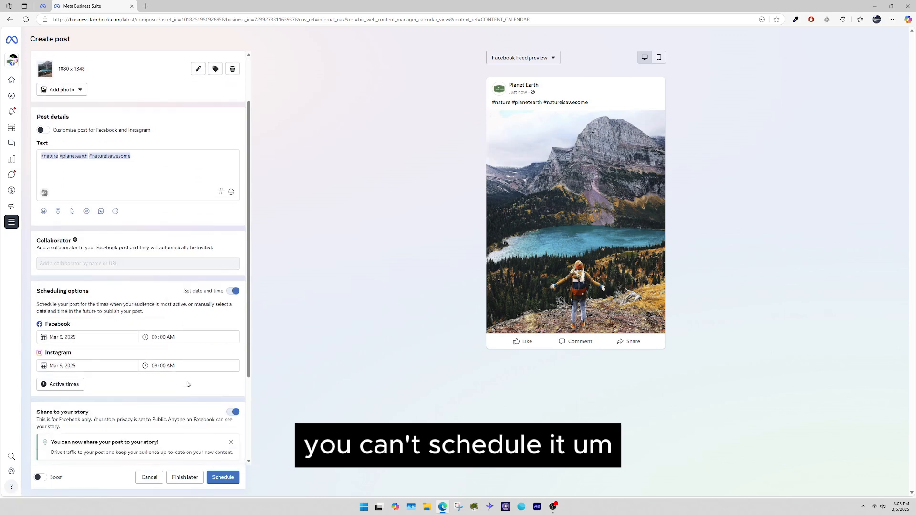
{"action": "scroll", "coordinate": [190, 376], "scroll_direction": "up", "scroll_amount": 3}
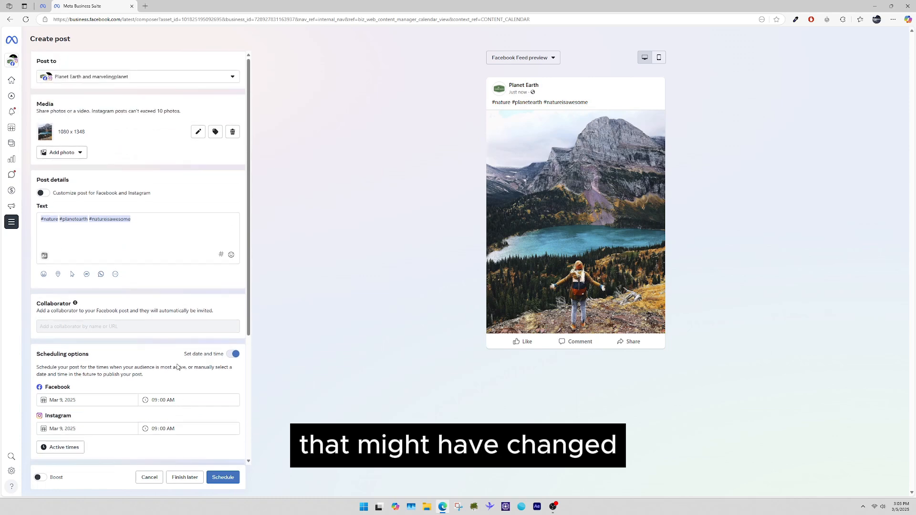
- Schedule the photo post for Mar 9, 2025 at 09:00 AM on Facebook and Instagram, and dismiss the boost offer
{"action": "scroll", "coordinate": [161, 384], "scroll_direction": "down", "scroll_amount": 5}
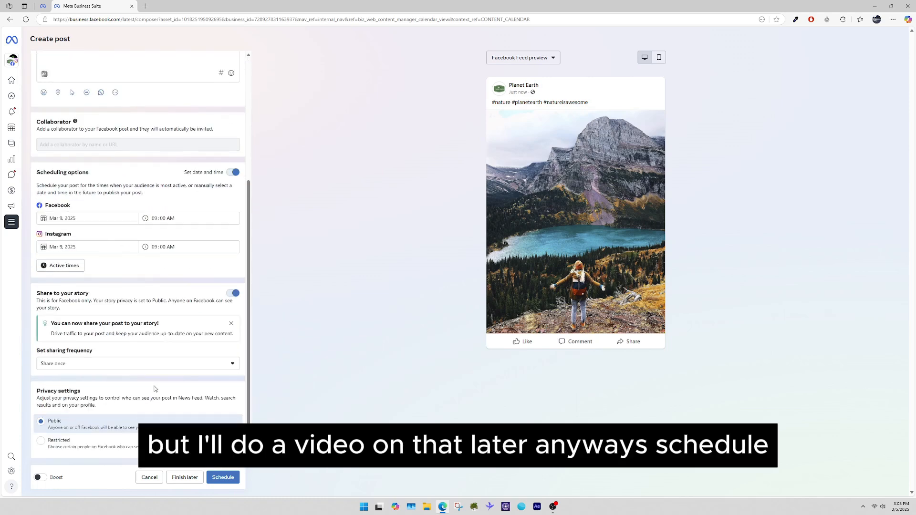
{"action": "left_click", "coordinate": [222, 477]}
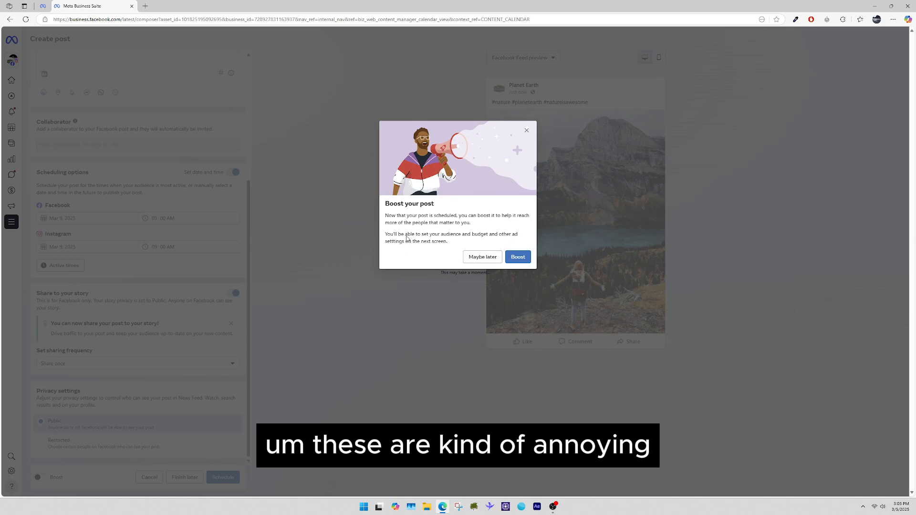
{"action": "left_click", "coordinate": [527, 130]}
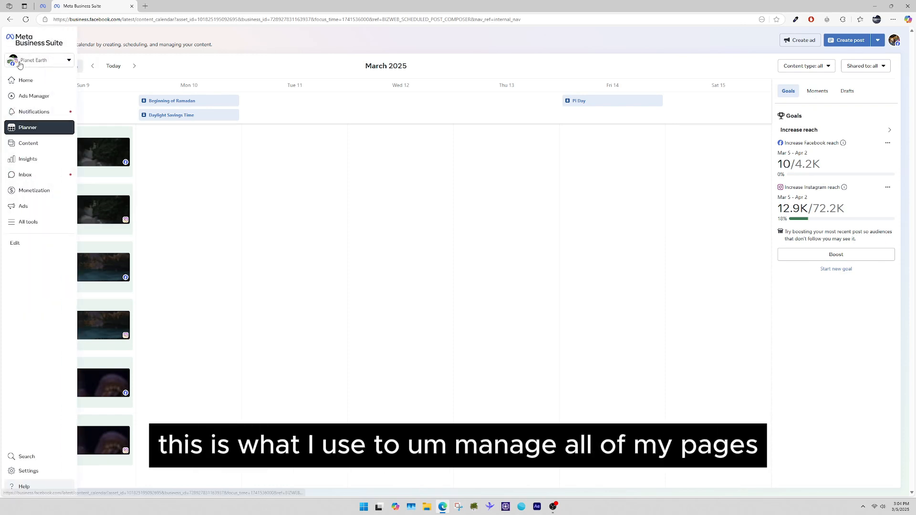
- Browse the business portfolios and pages available for switching, close the schedule dialog for Mar 11, and minimise the browser window
{"action": "left_click", "coordinate": [41, 60]}
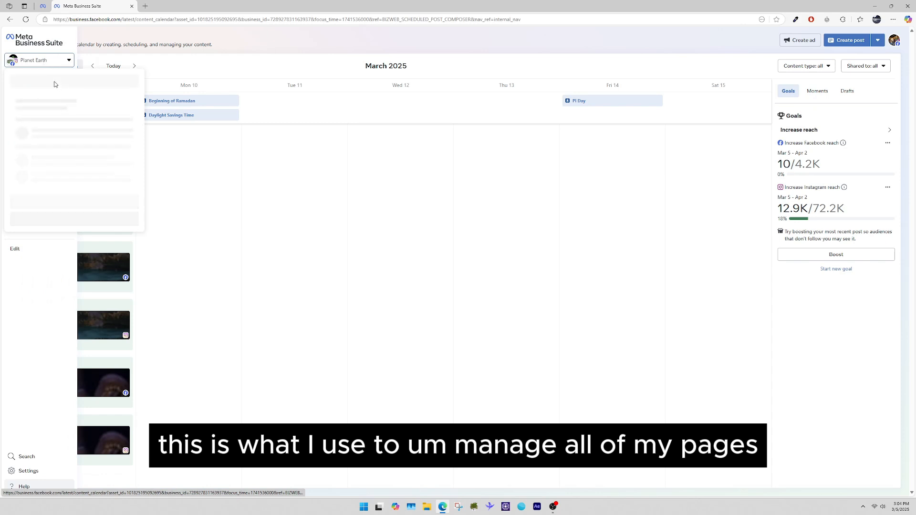
{"action": "scroll", "coordinate": [65, 224], "scroll_direction": "down", "scroll_amount": 5}
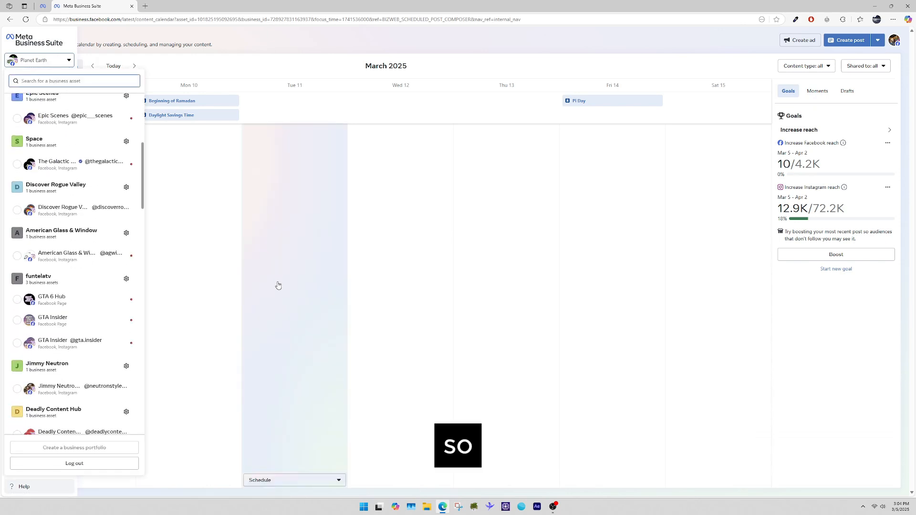
{"action": "left_click", "coordinate": [280, 276]}
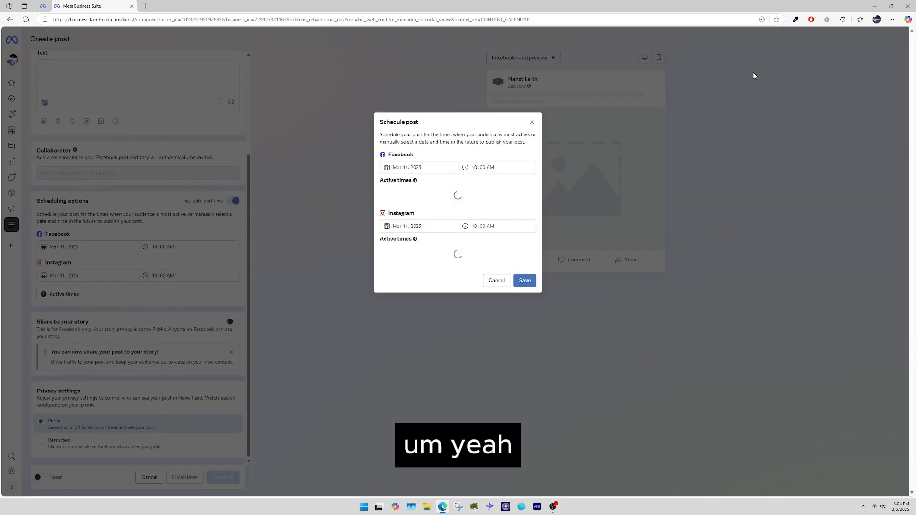
{"action": "left_click", "coordinate": [531, 121]}
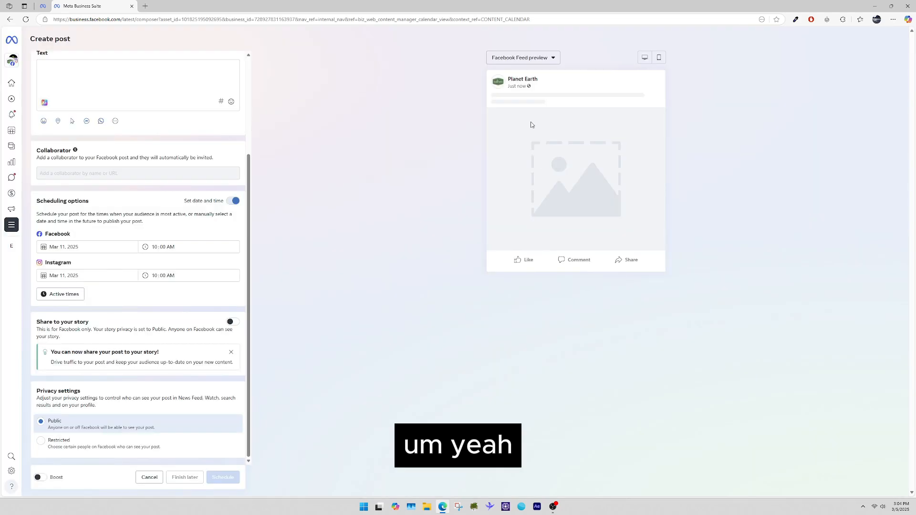
{"action": "left_click", "coordinate": [869, 3]}
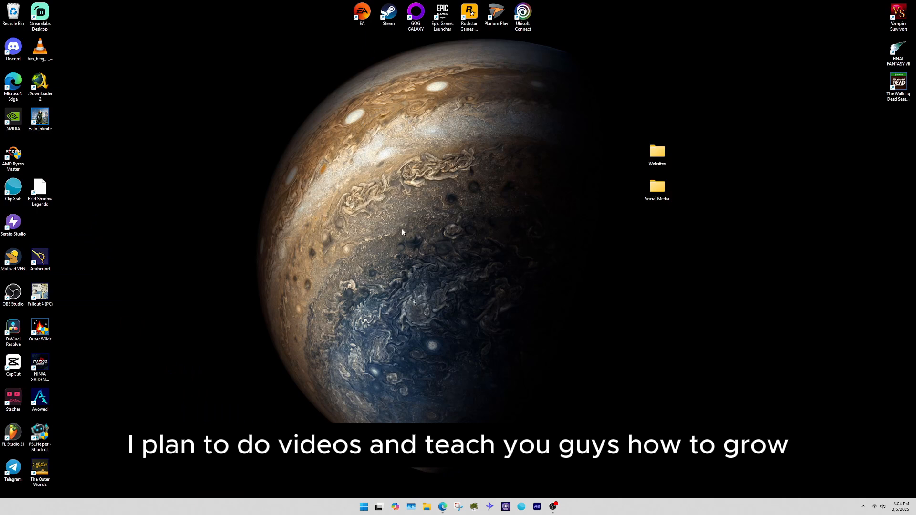